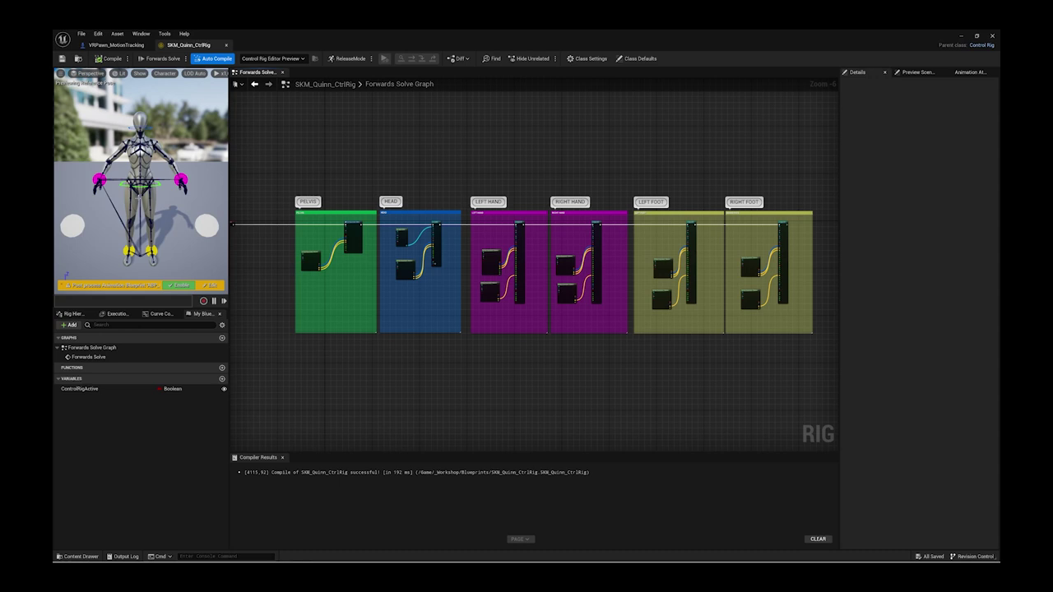
Step: Look over the Forwards Solve graph from its start node through the pelvis and head sections
right_drag(265, 195, 365, 200)
scroll(303, 233, up, 7)
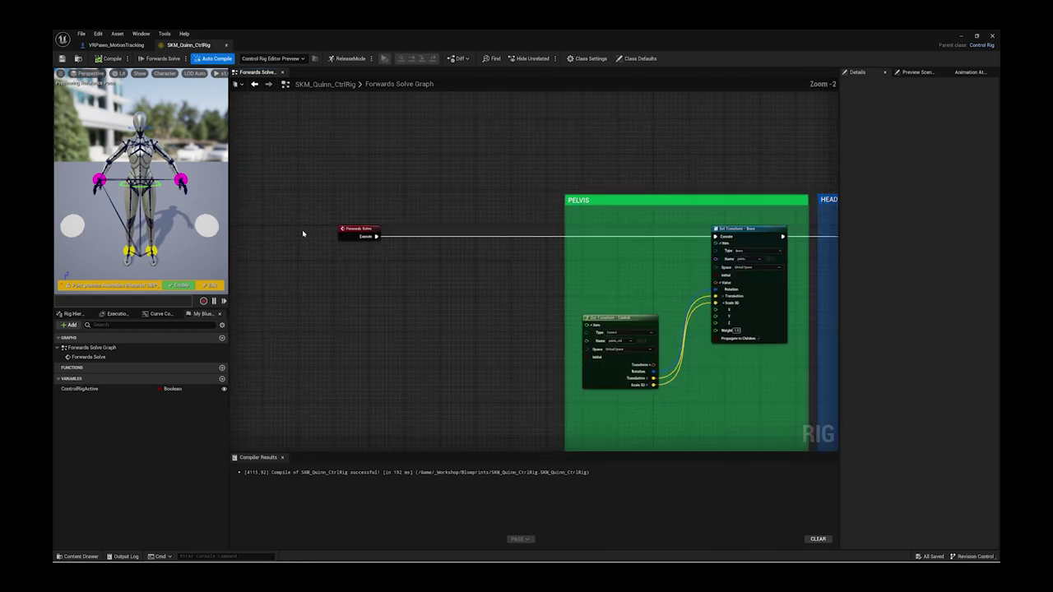
scroll(508, 270, down, 3)
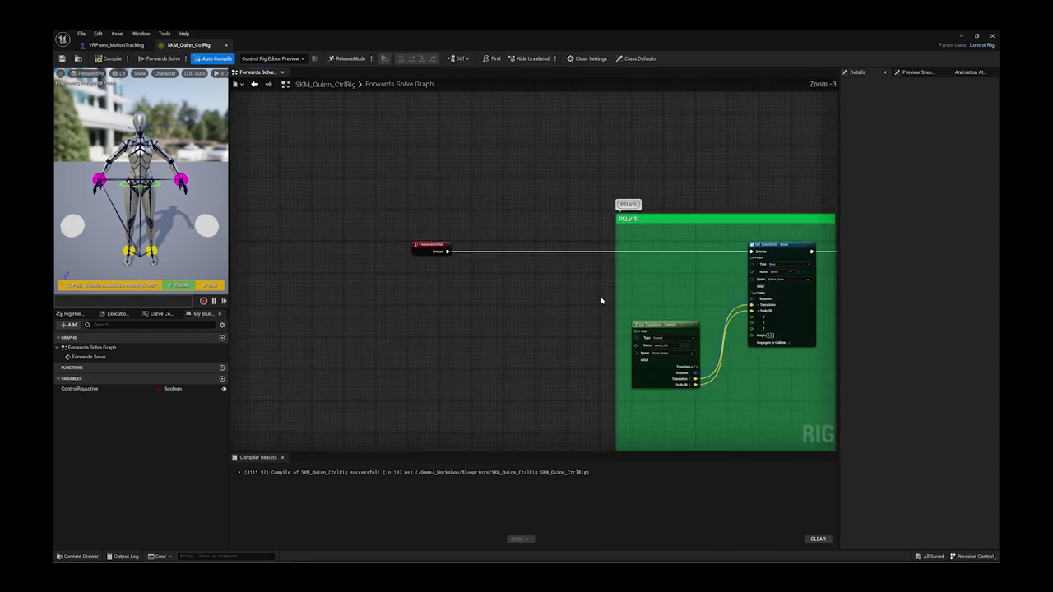
right_drag(604, 299, 310, 254)
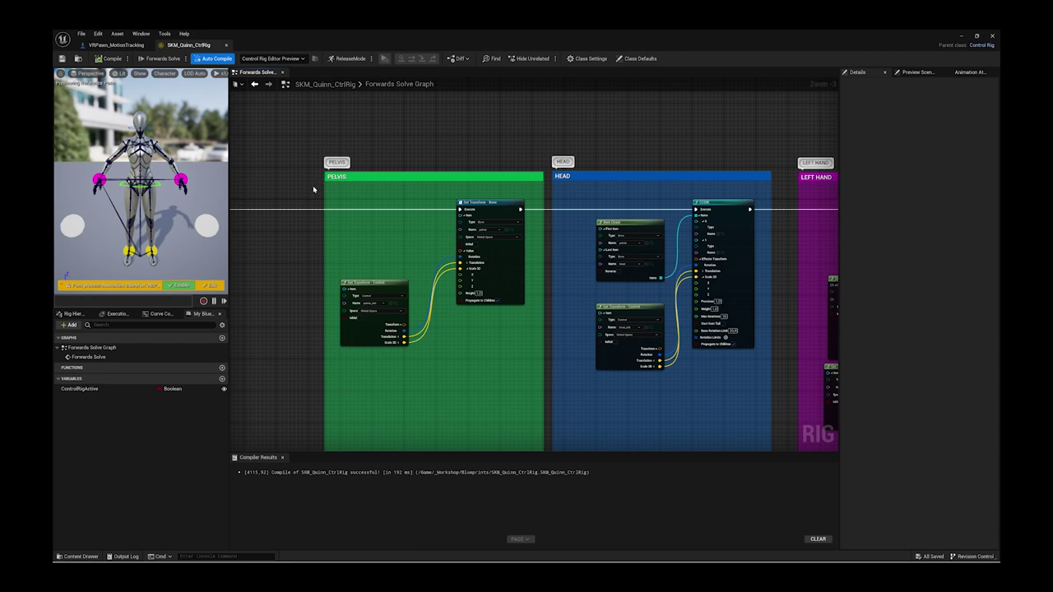
scroll(313, 190, down, 2)
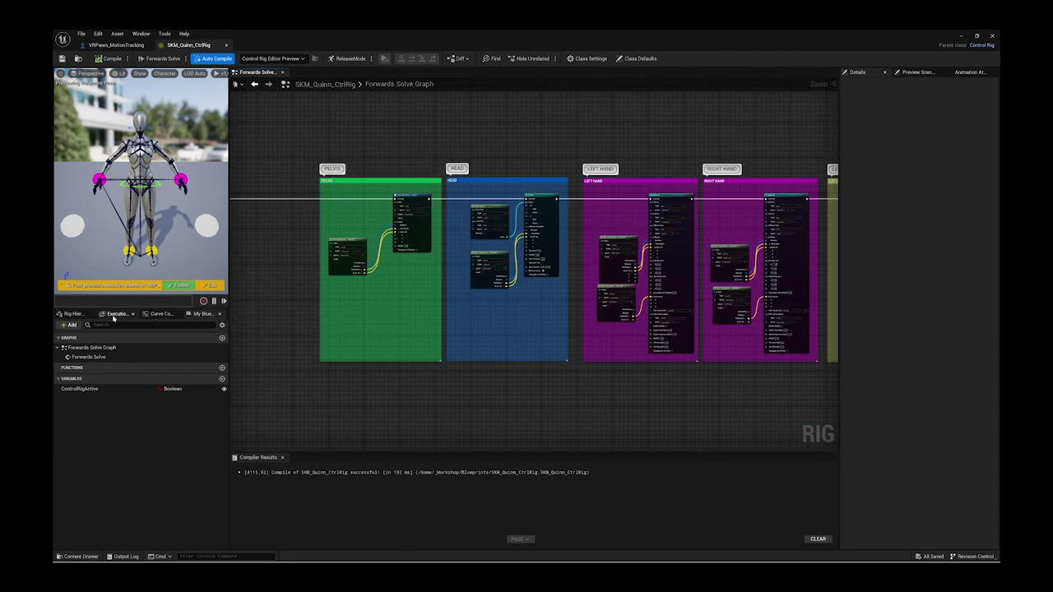
Step: Filter the rig hierarchy by "pelvis" and create a new control from the pelvis bone
click(74, 315)
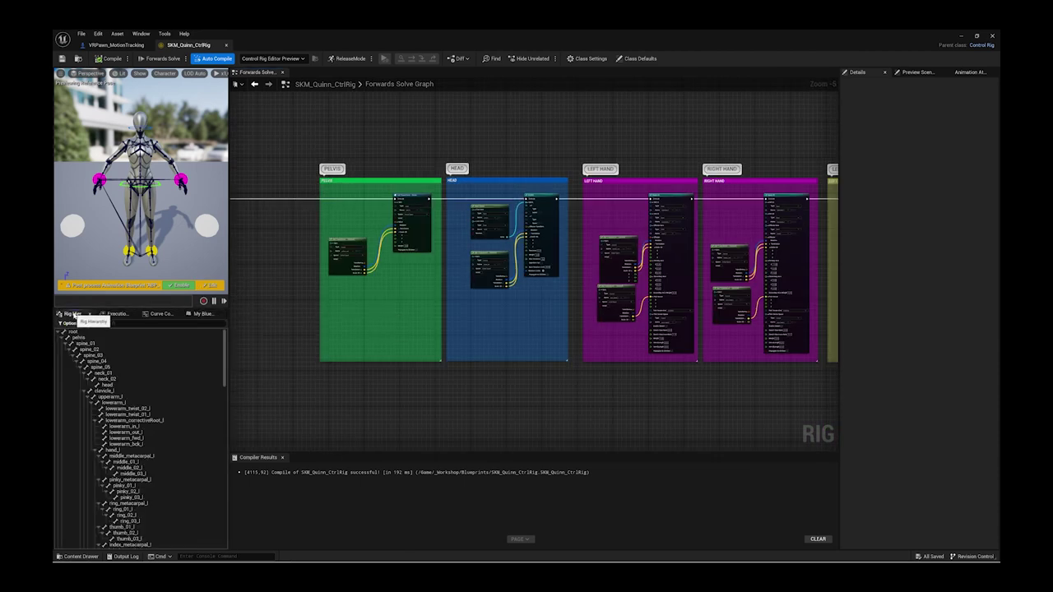
click(125, 323)
text(pelvis)
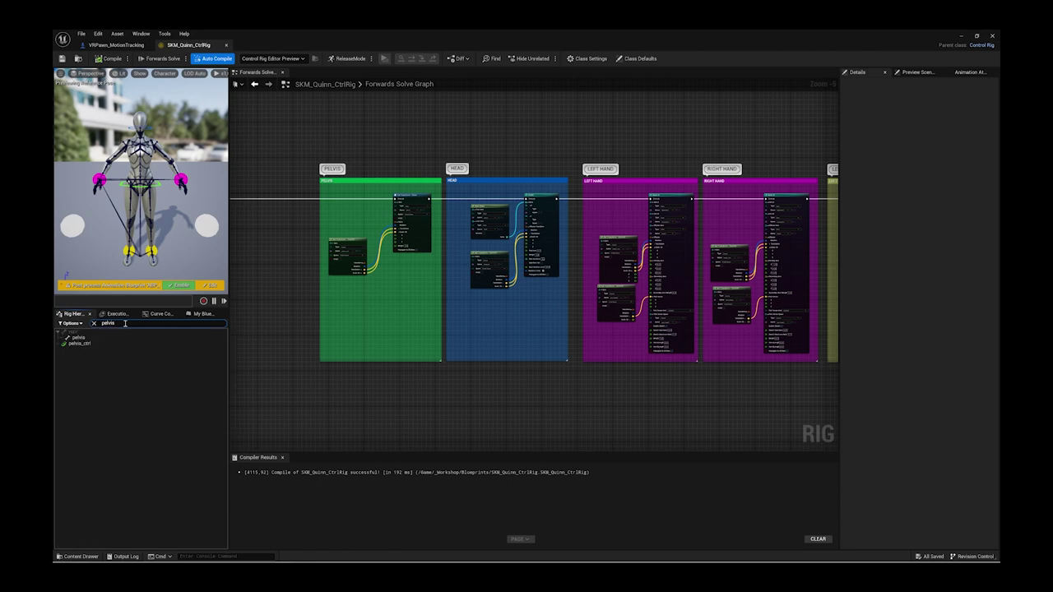
right_click(80, 339)
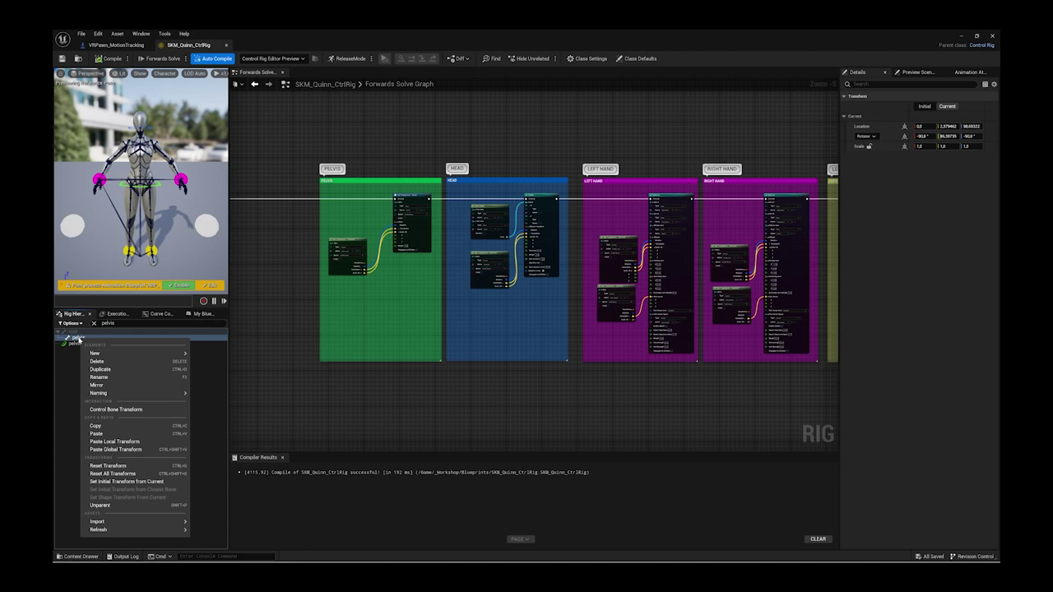
mouse_move(95, 353)
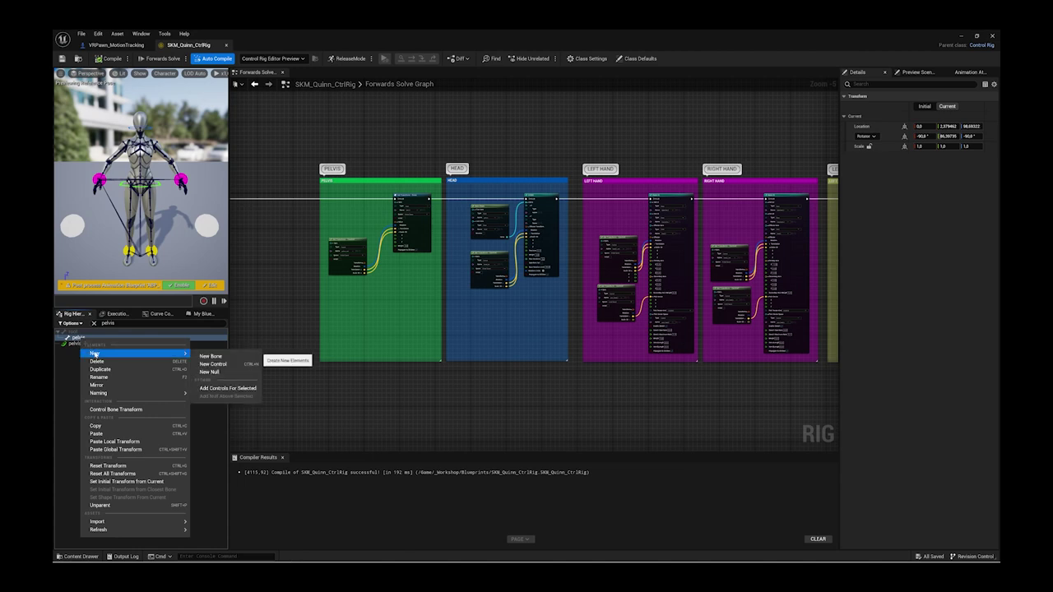
click(211, 365)
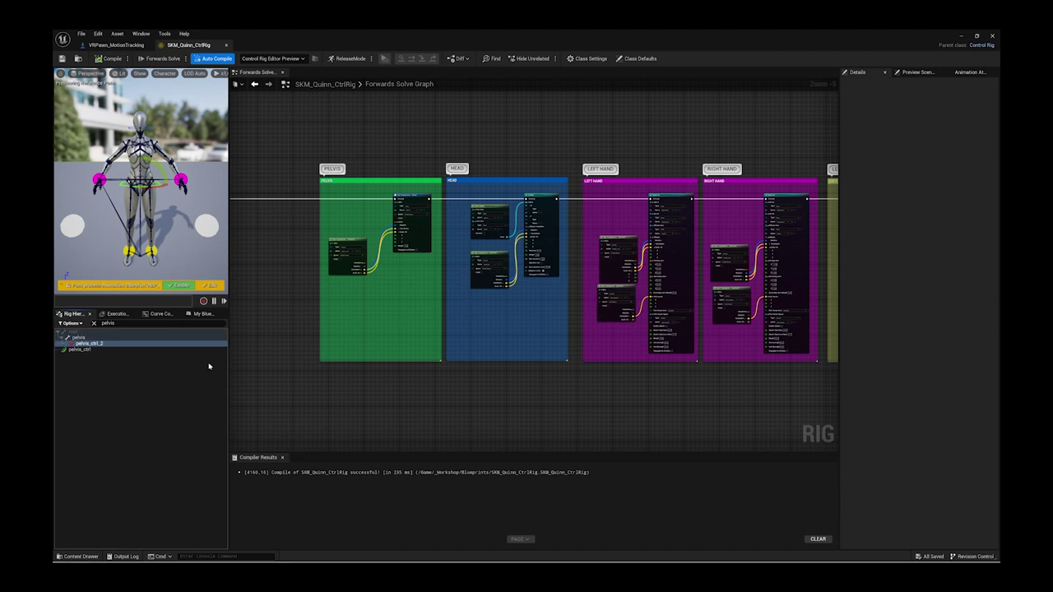
Step: Unparent the newly created control from the pelvis bone and delete it from the rig hierarchy
right_click(93, 344)
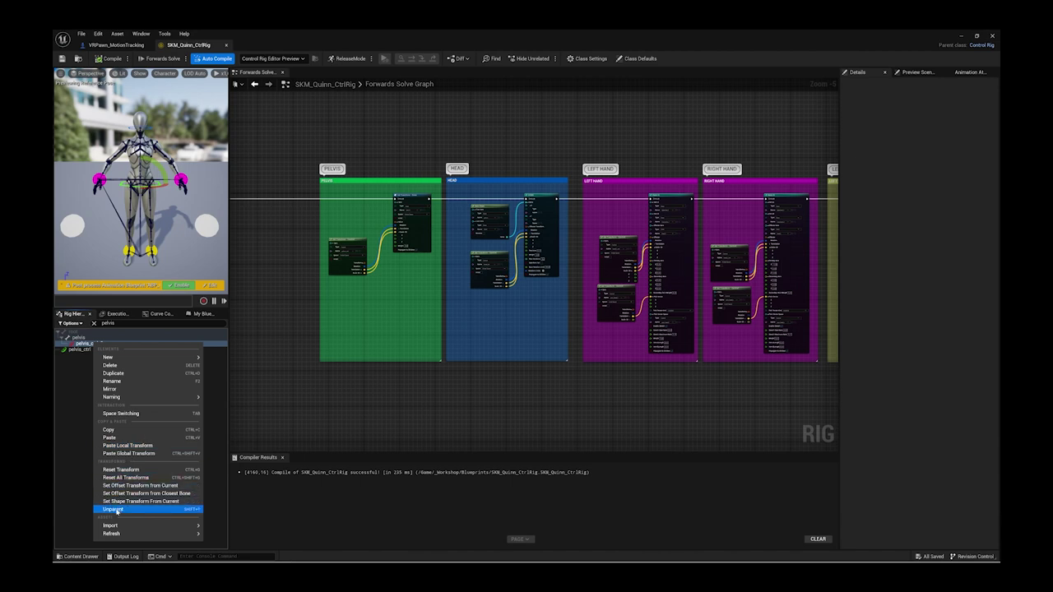
click(139, 511)
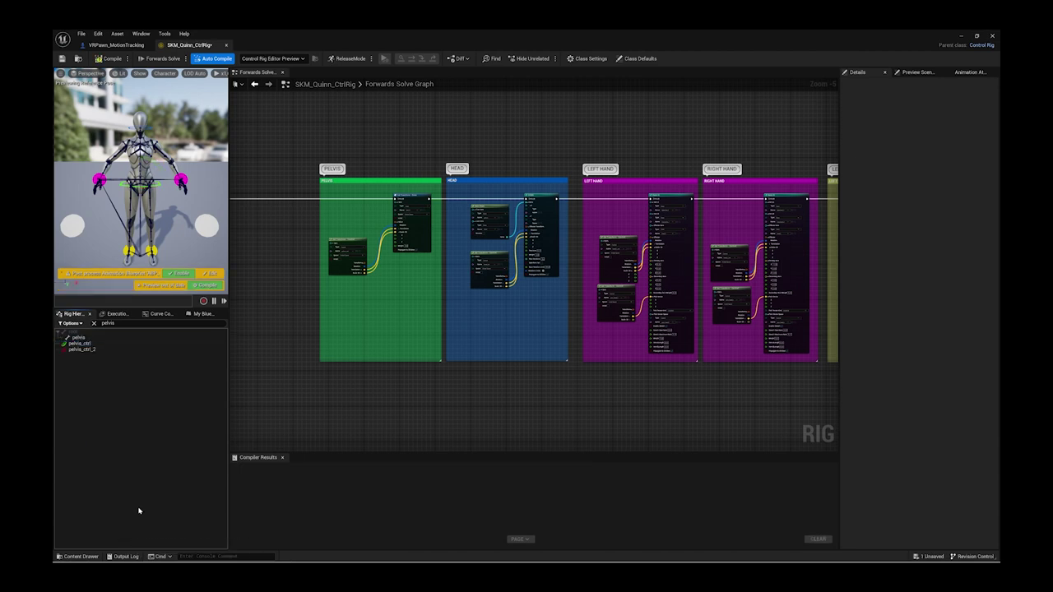
click(80, 350)
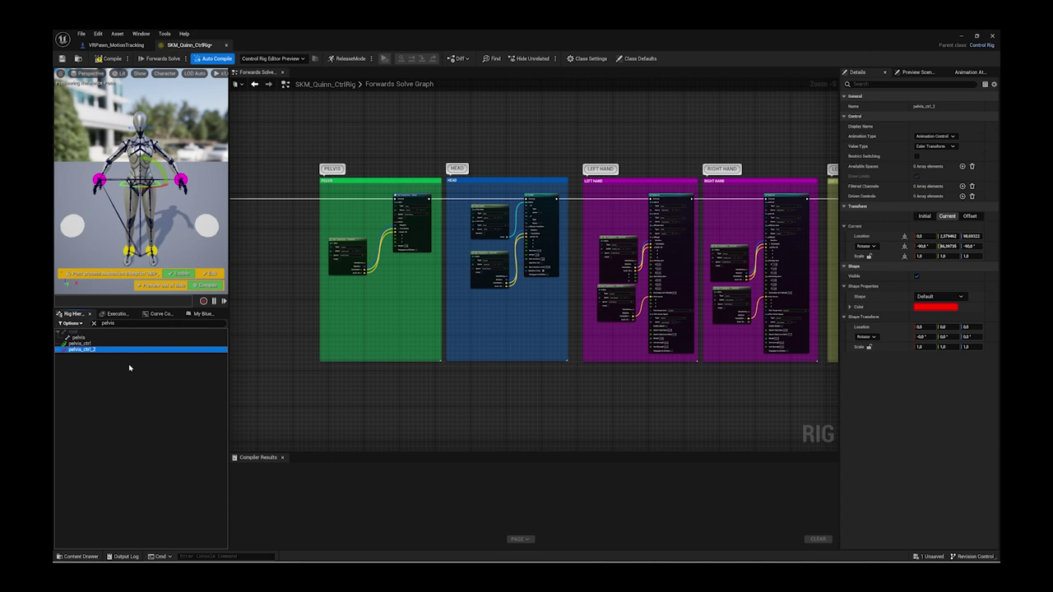
key(Delete)
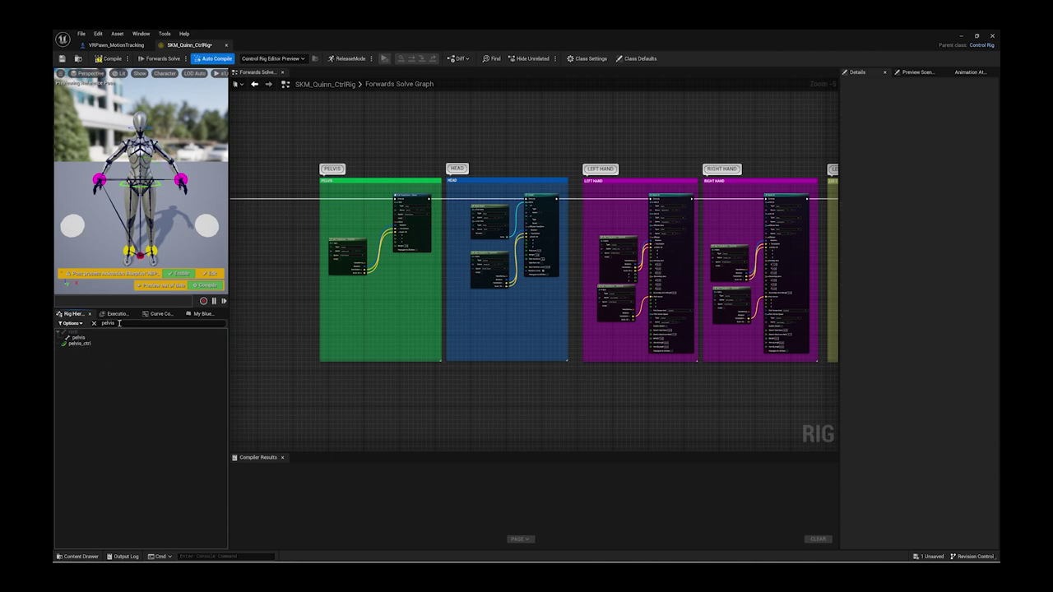
Step: Search the rig hierarchy for head, hand and foot elements, expand ik_foot_root, and clear the filter to view the list of controls
click(82, 325)
text(head)
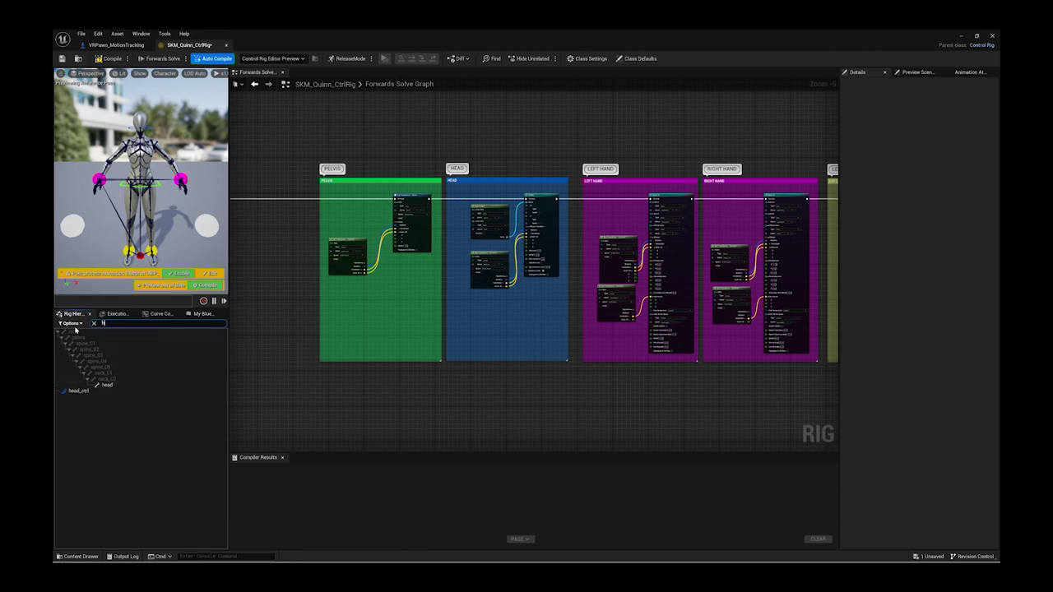
text(and)
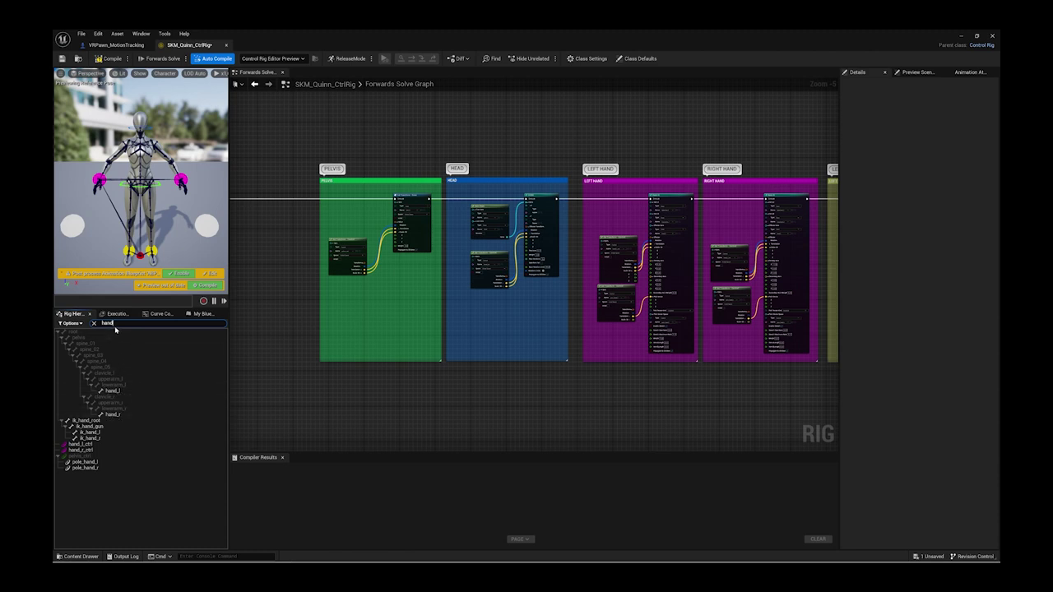
click(77, 326)
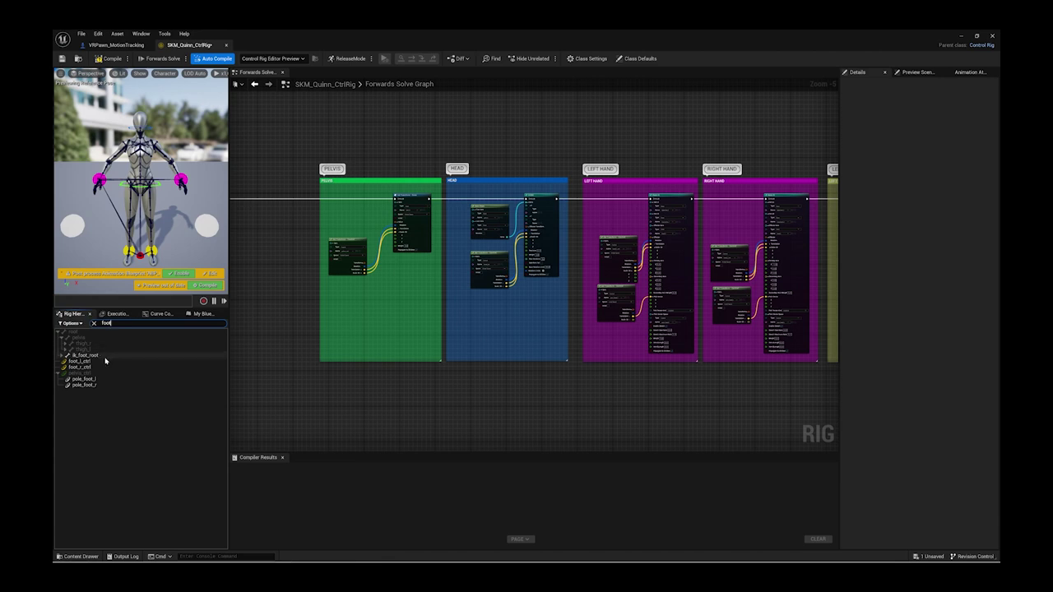
click(63, 355)
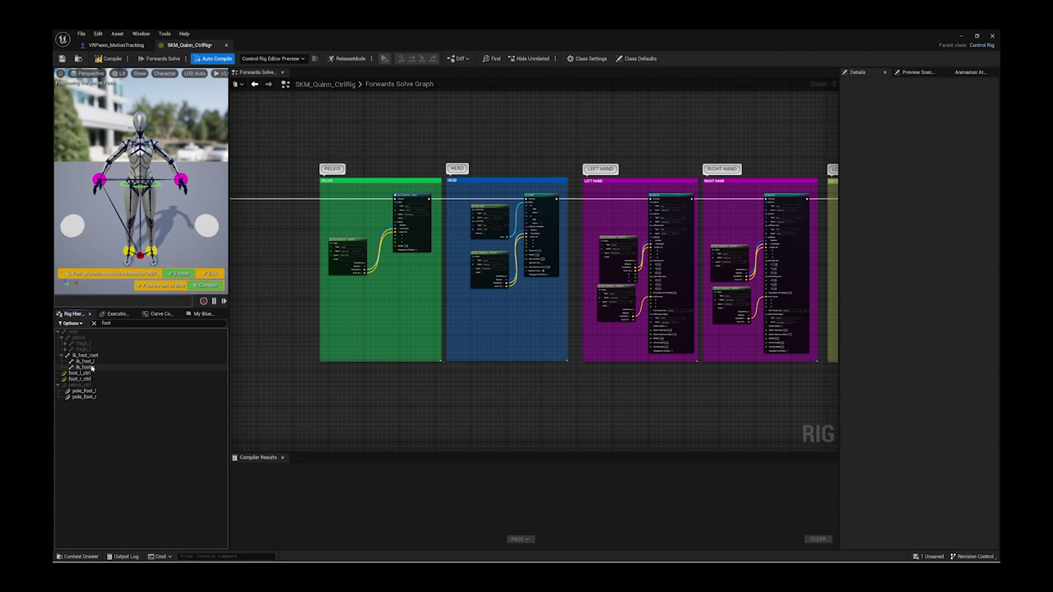
click(94, 323)
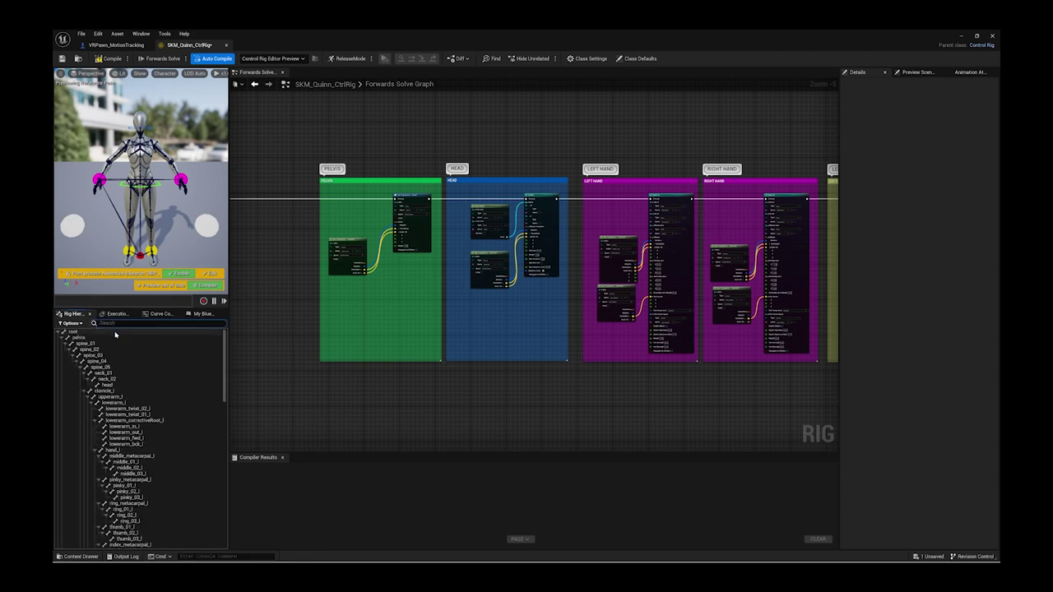
drag(226, 349, 226, 488)
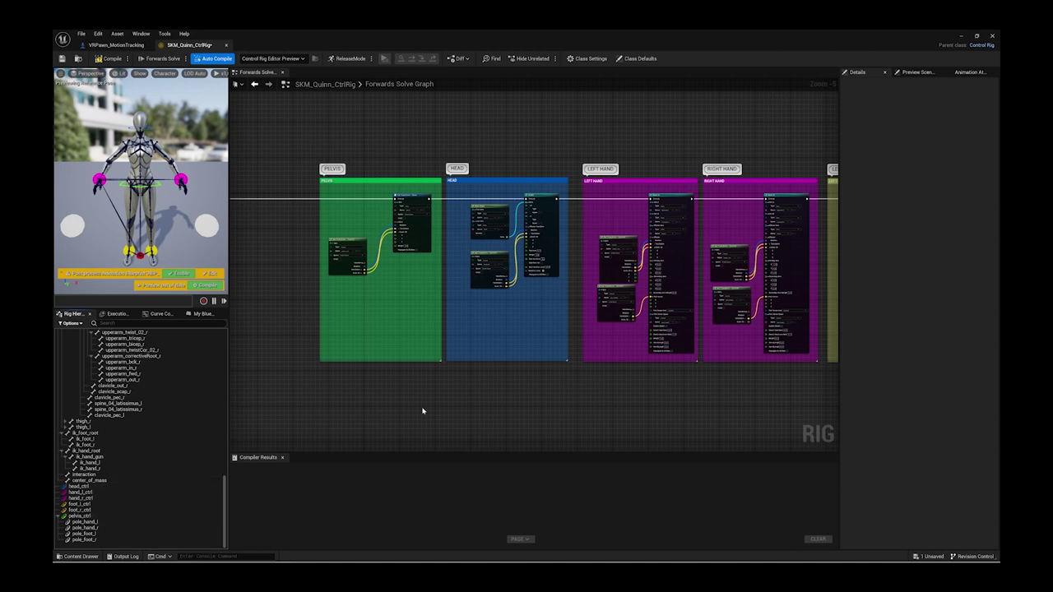
Step: Examine the pelvis and head sections of the graph, including the Set Transform, Item Chain and CCDIK nodes
right_drag(491, 388, 199, 392)
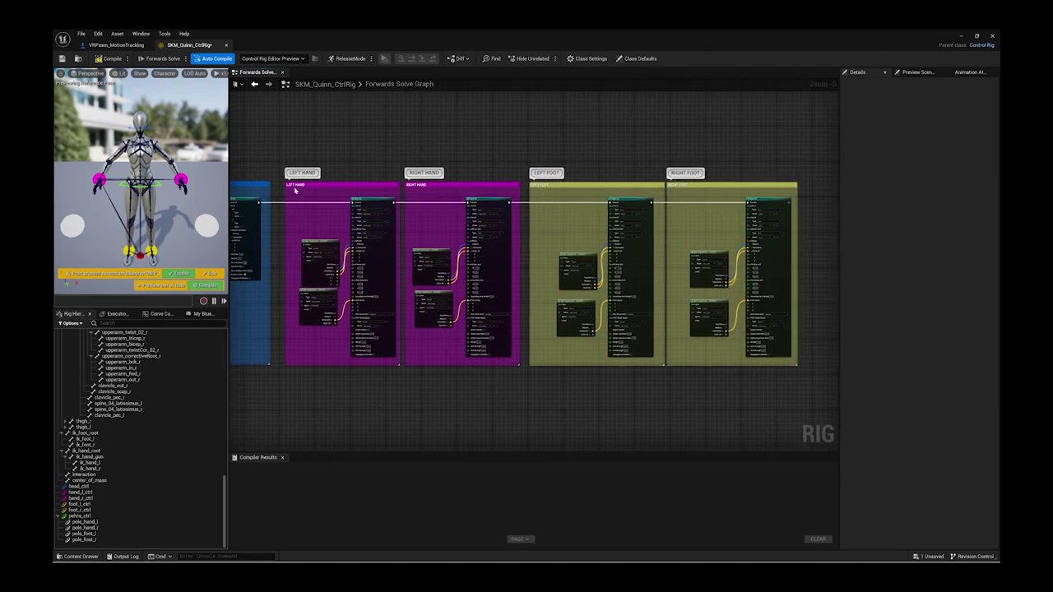
scroll(698, 184, down, 3)
right_drag(476, 154, 574, 172)
scroll(467, 219, up, 8)
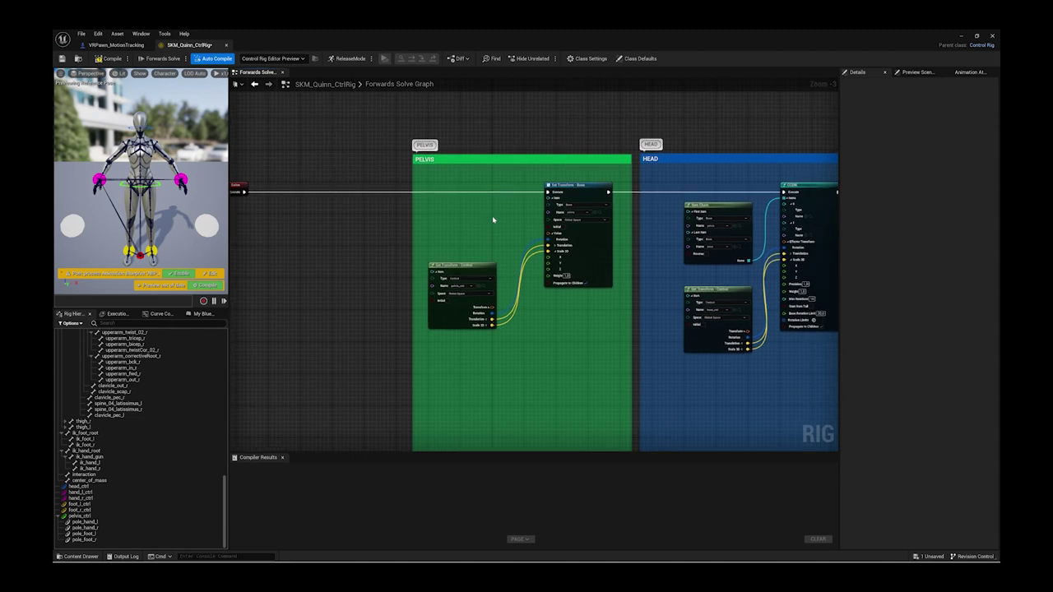
right_drag(505, 232, 469, 228)
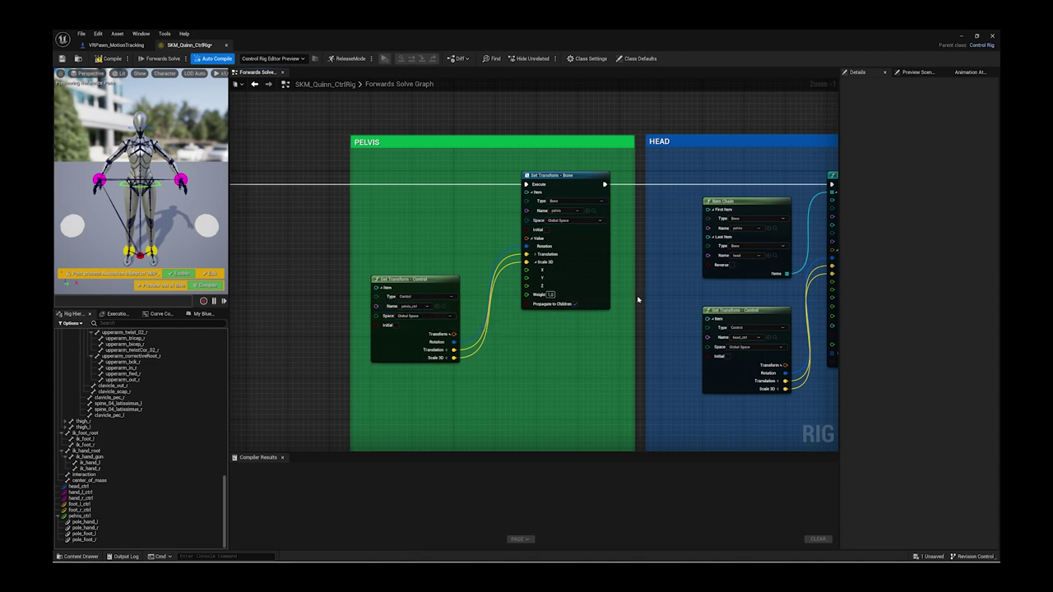
right_drag(638, 300, 396, 289)
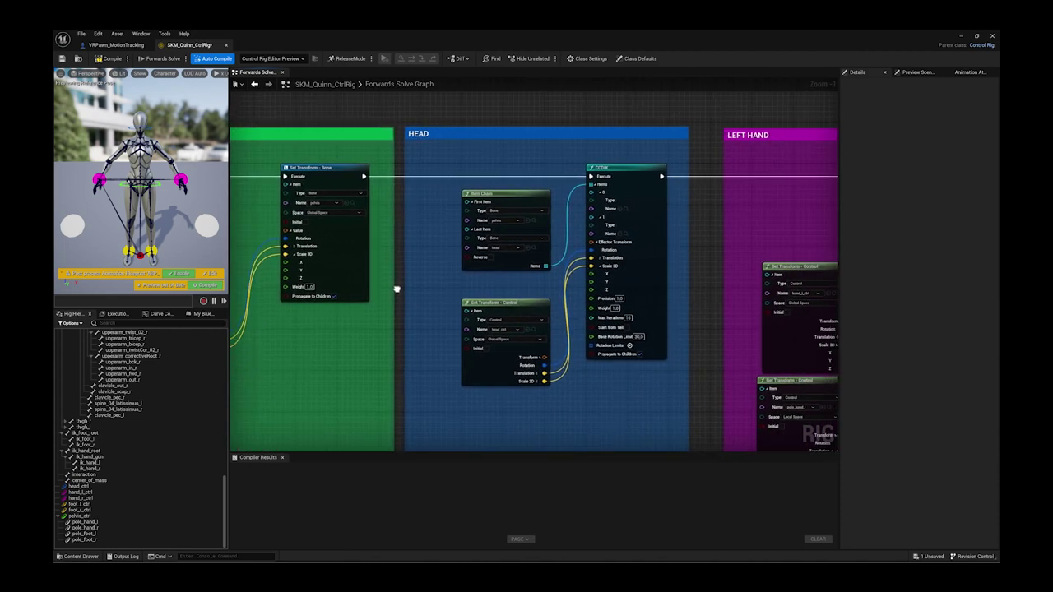
click(509, 194)
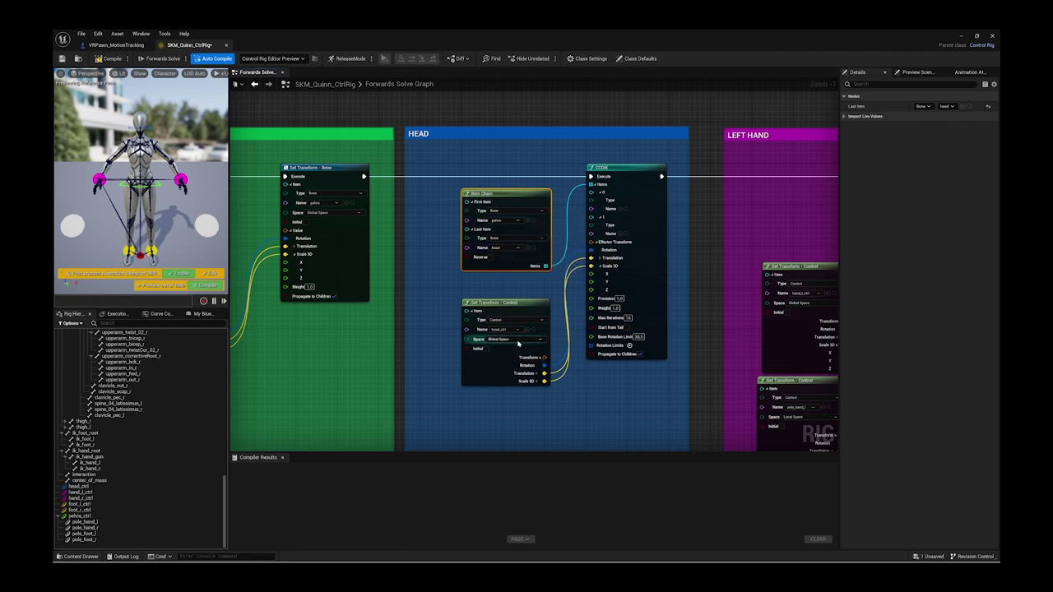
Step: Examine the Basic IK nodes and their Get Transform inputs in the left hand and right hand sections
right_drag(713, 306, 400, 282)
scroll(424, 288, down, 1)
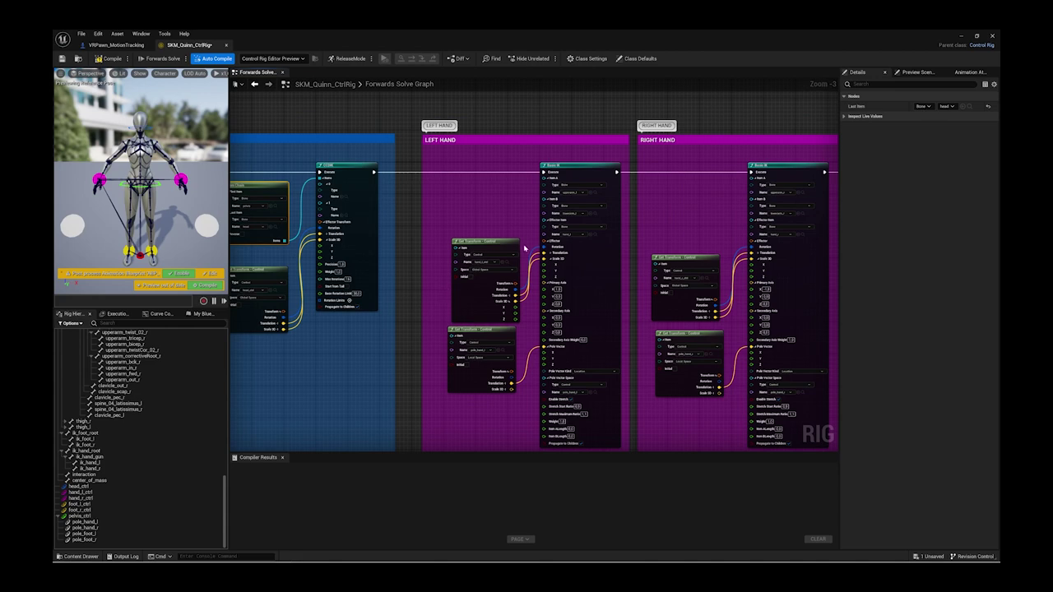
right_drag(524, 247, 422, 201)
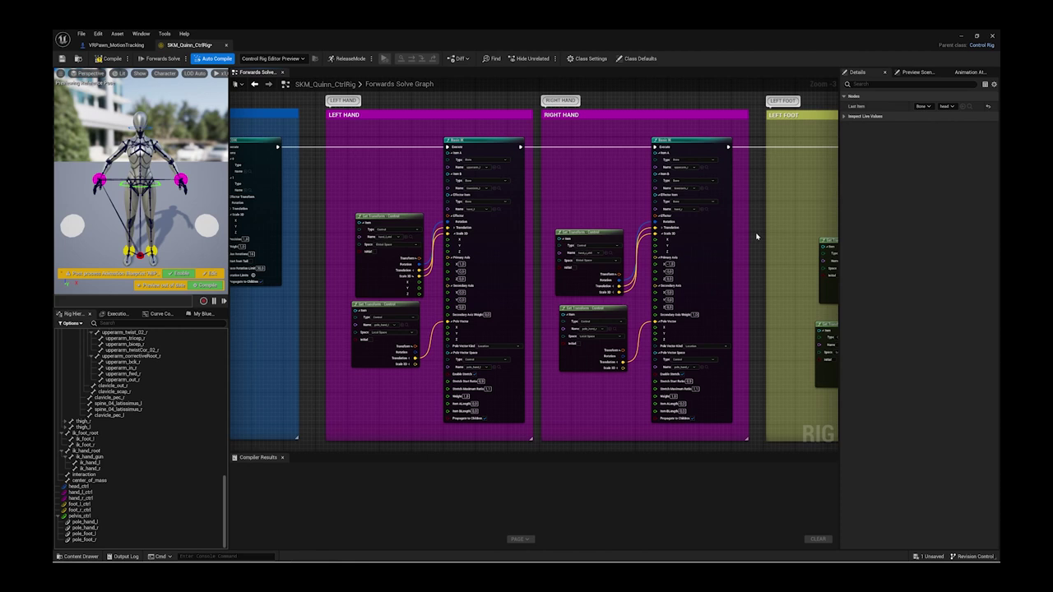
right_drag(756, 237, 751, 234)
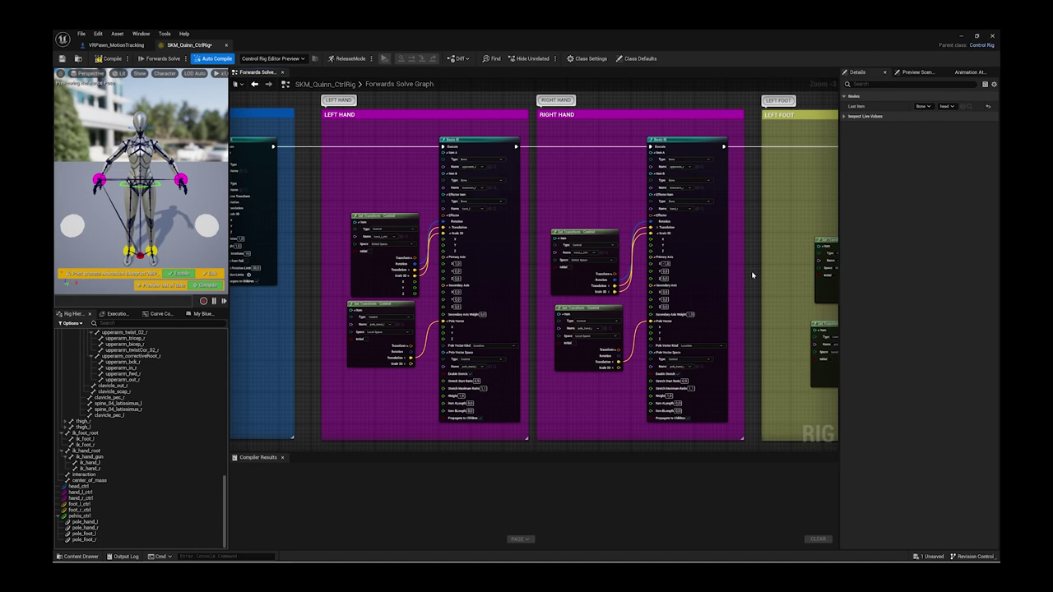
Step: Examine the left foot and right foot sections, including their Get Transform control nodes, and return to the whole graph
right_drag(751, 275, 316, 269)
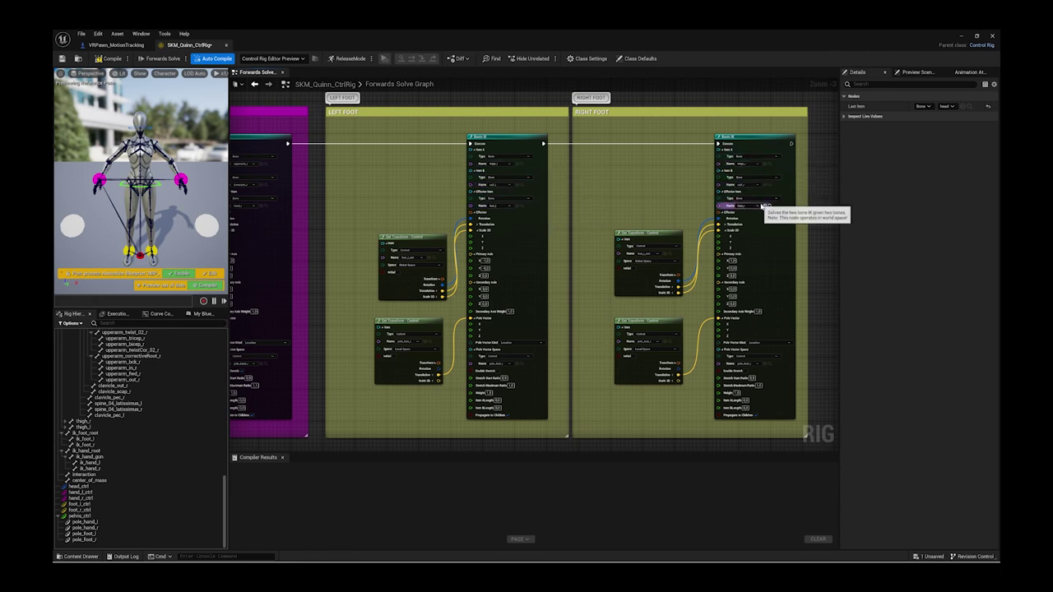
drag(349, 223, 444, 397)
drag(599, 232, 690, 365)
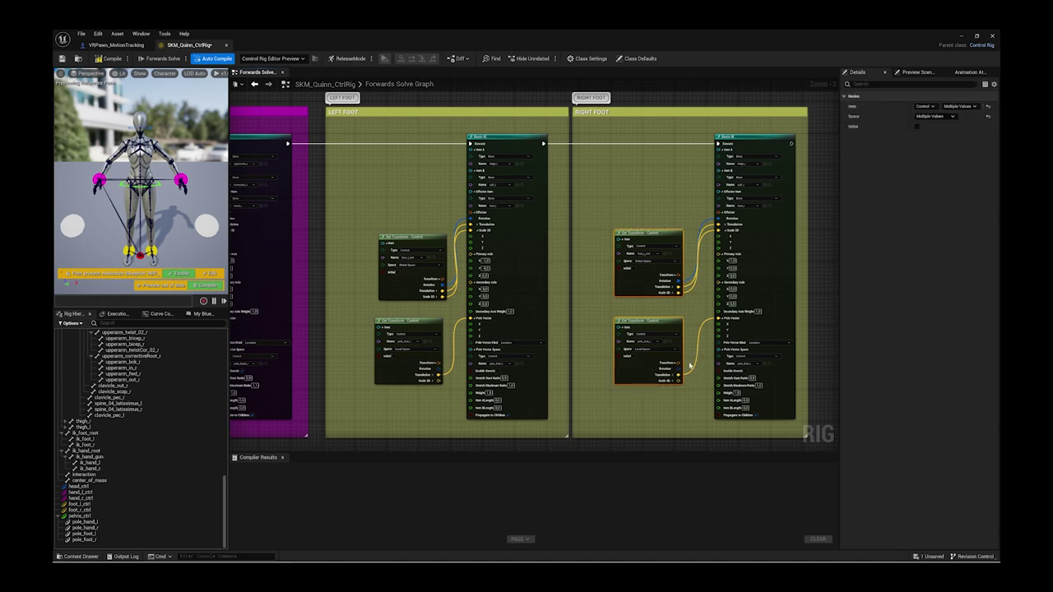
click(691, 308)
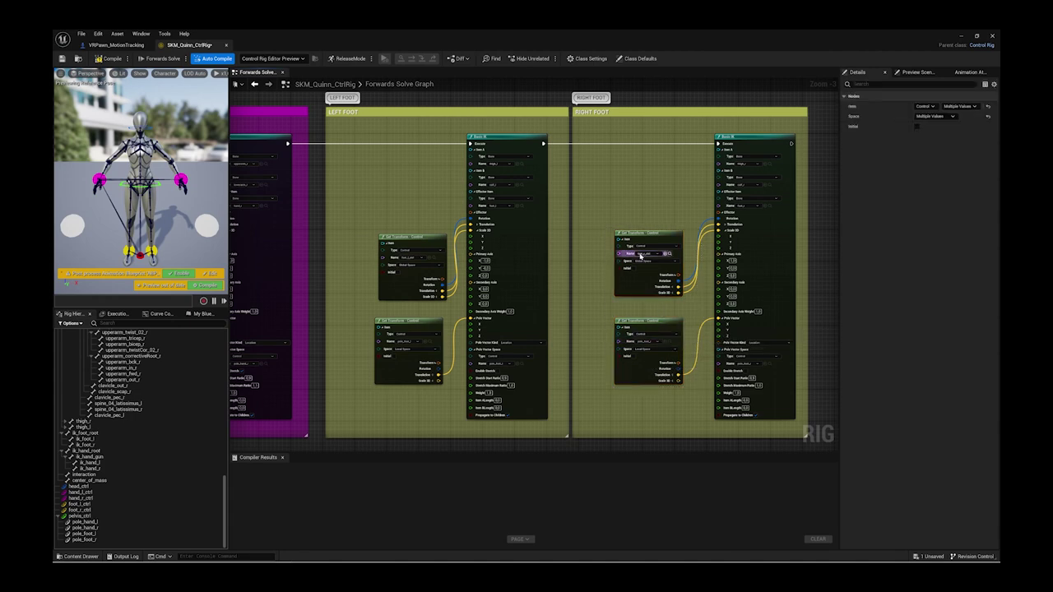
scroll(642, 256, down, 3)
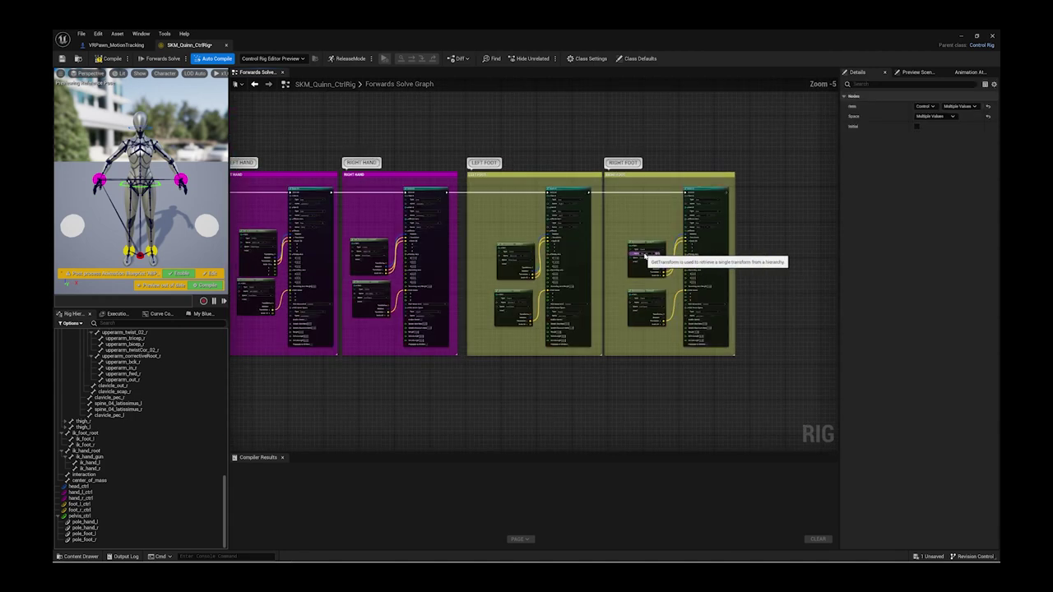
right_drag(447, 249, 543, 250)
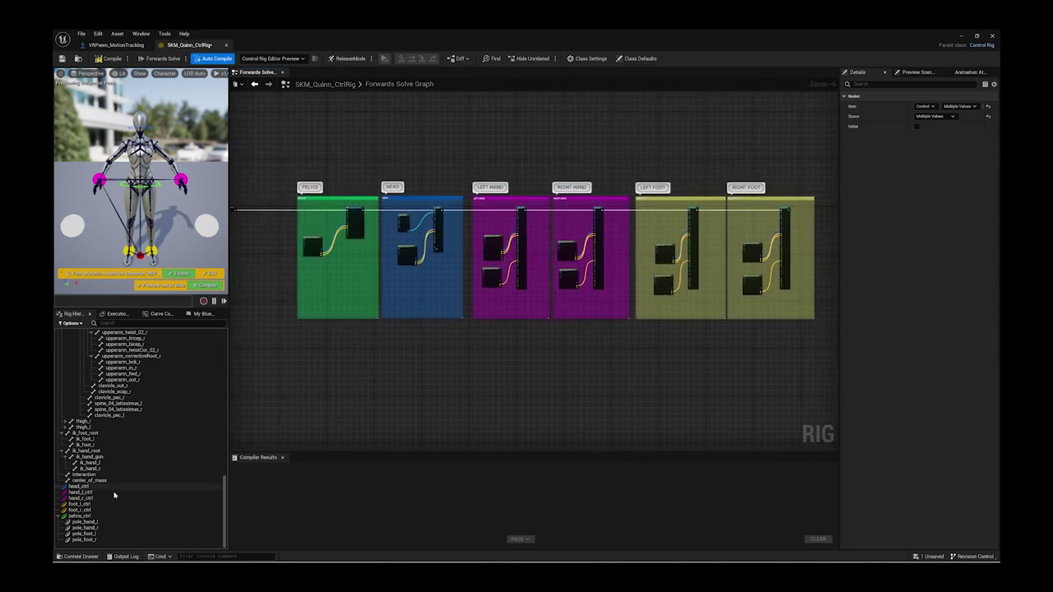
Step: Add a trial control under pelvis_ctrl, alongside the four pole controls, and delete it again
click(84, 522)
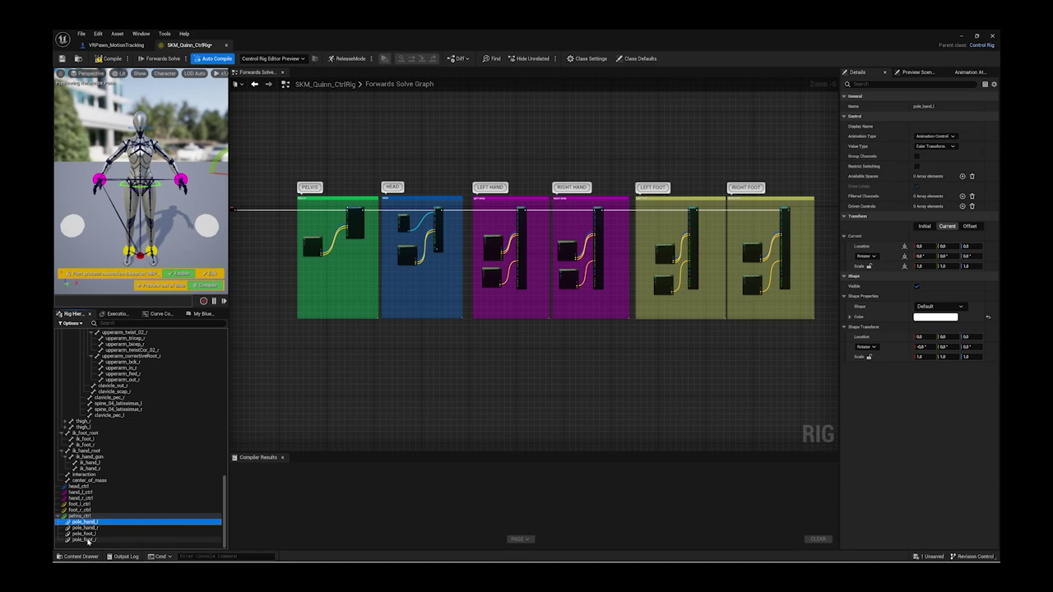
shift+click(87, 540)
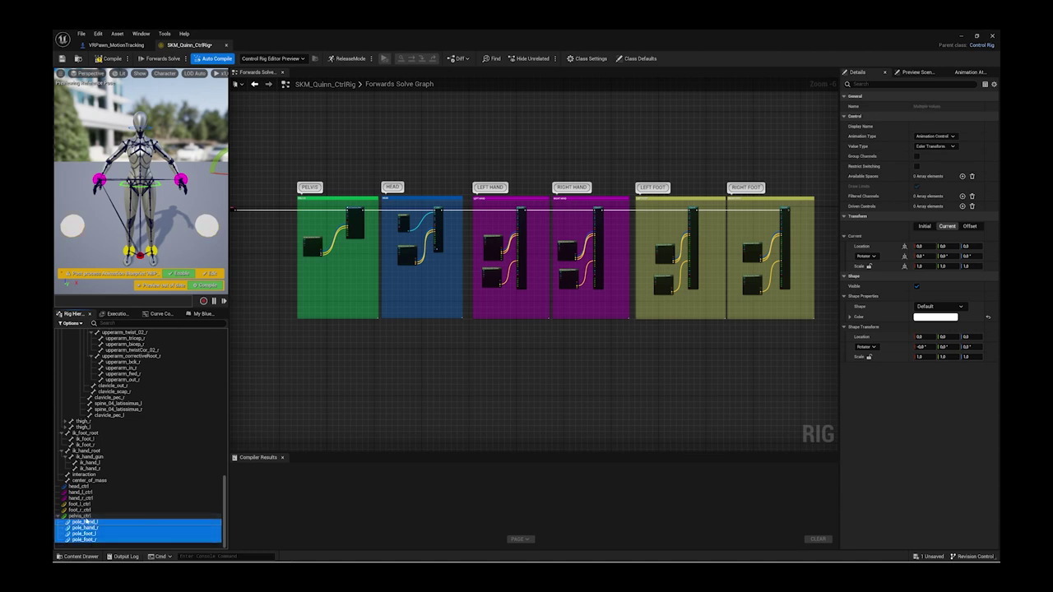
click(82, 516)
right_click(82, 515)
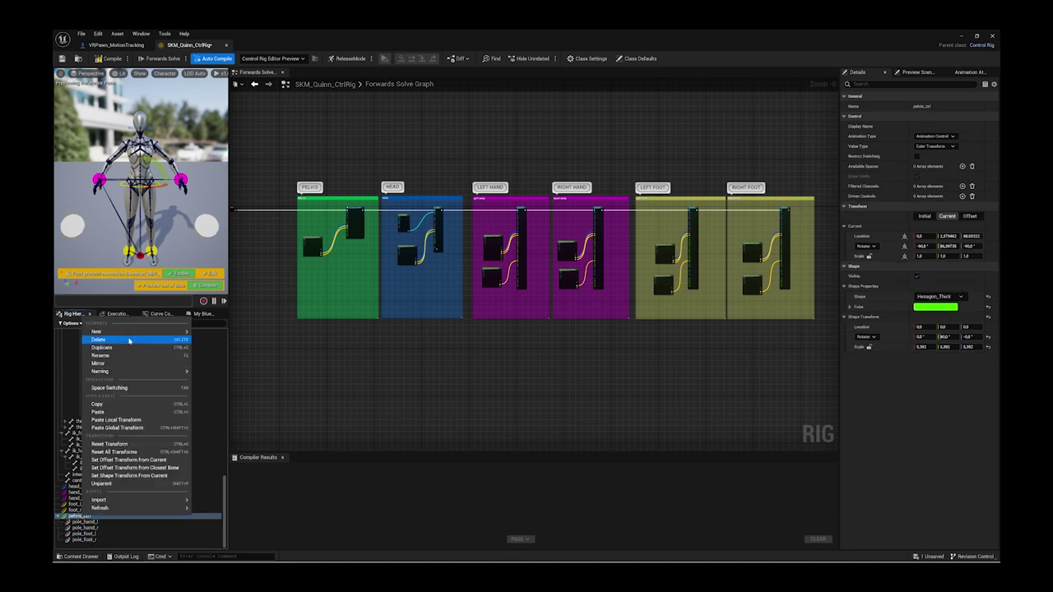
mouse_move(136, 331)
click(216, 334)
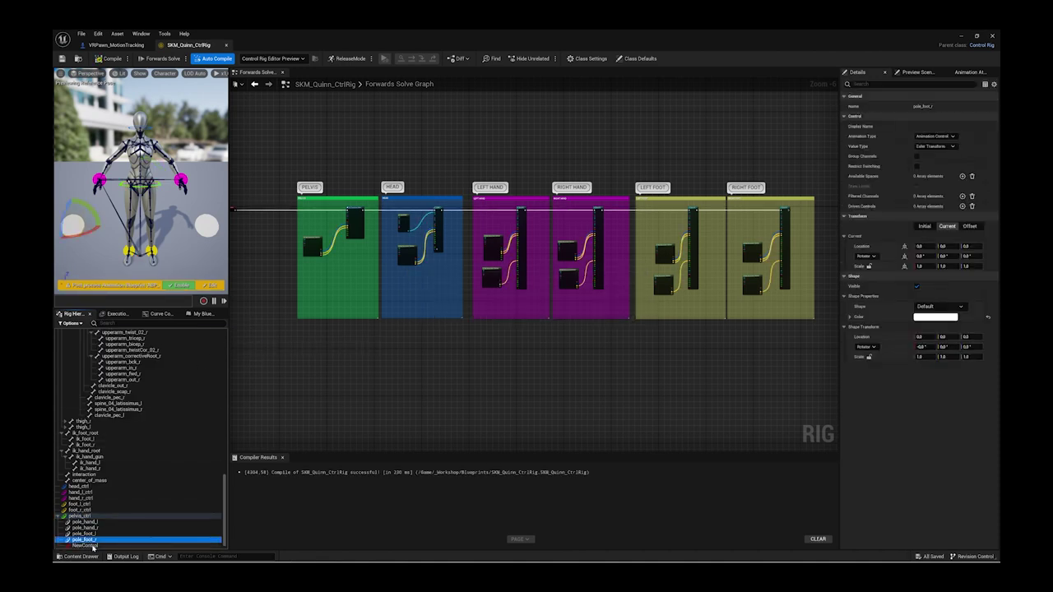
click(93, 546)
key(Delete)
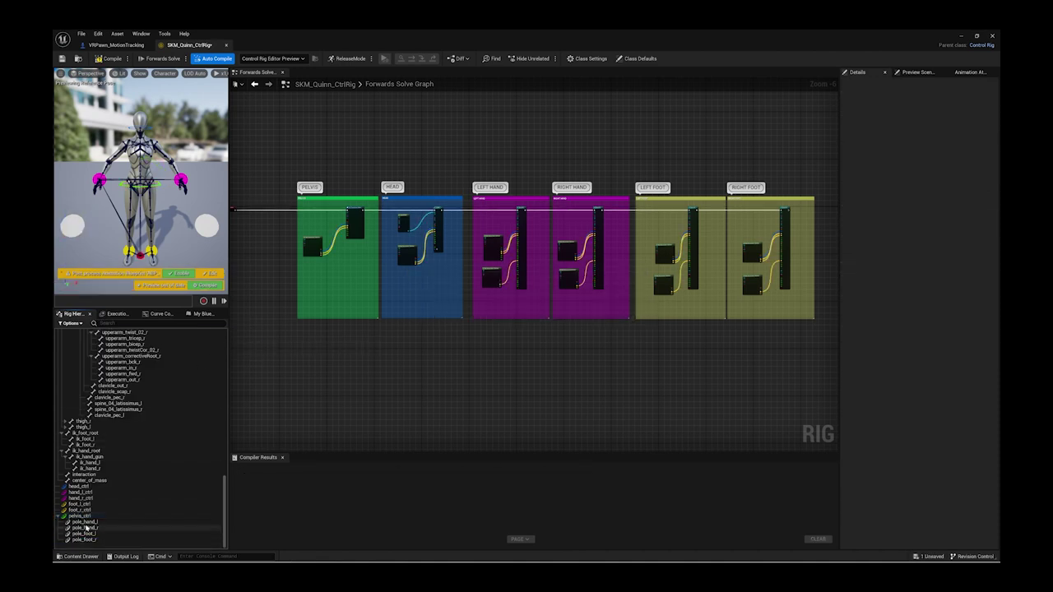
Step: Select pole_foot_l, pole_foot_r, pole_hand_r and pole_hand_l in turn to examine where each sits around the character
scroll(161, 193, down, 5)
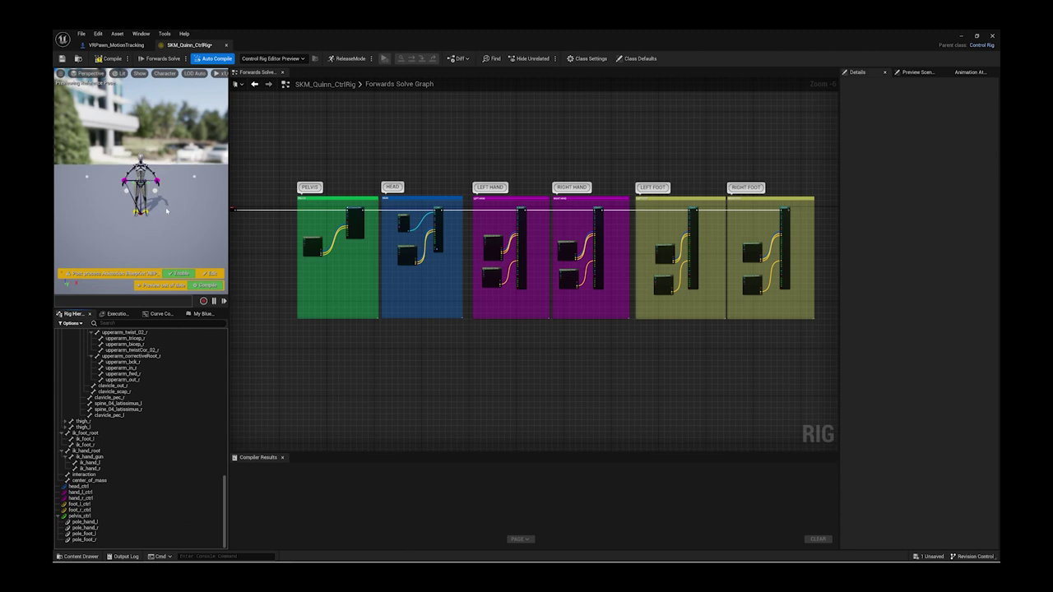
click(84, 533)
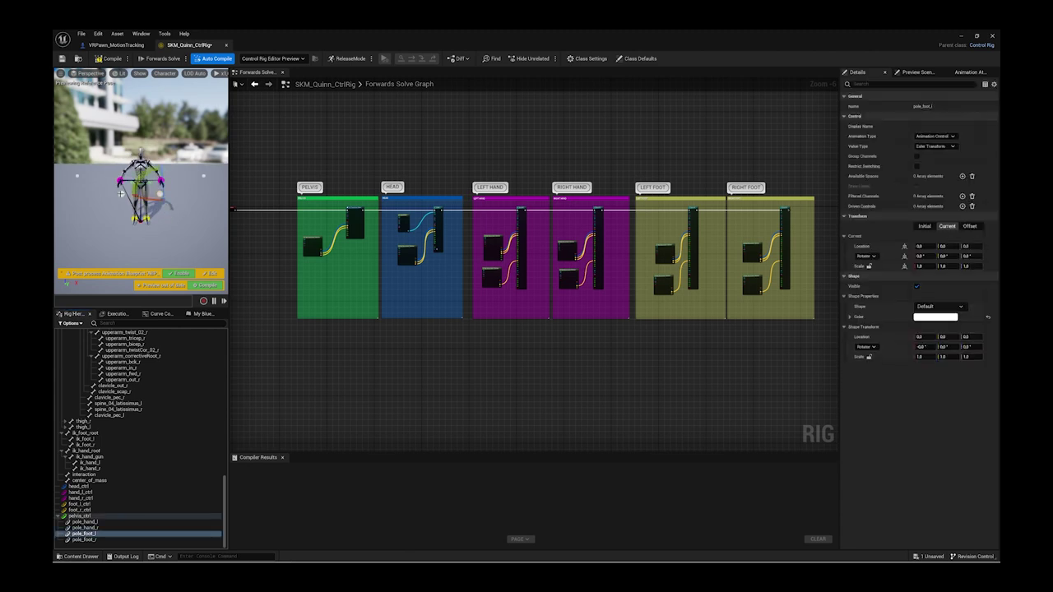
key(Down)
key(Up)
key(Up)
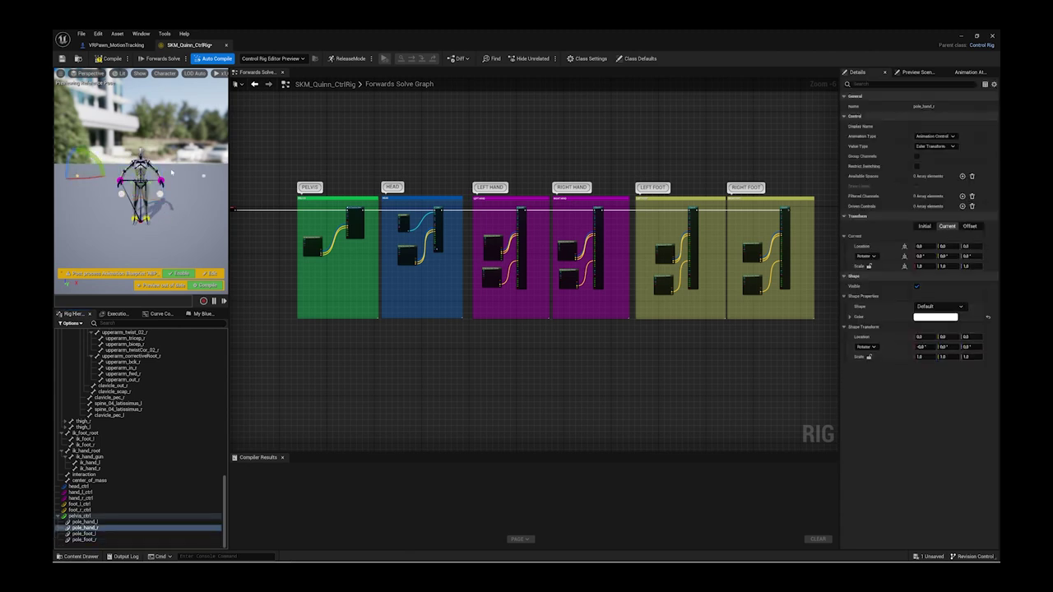
key(Up)
Step: Move pole_hand_l slightly sideways, set its offset transform from the current one, and compile the rig
mouse_move(203, 174)
mouse_down()
mouse_move(157, 175)
mouse_move(201, 176)
mouse_move(152, 186)
mouse_move(185, 176)
mouse_up()
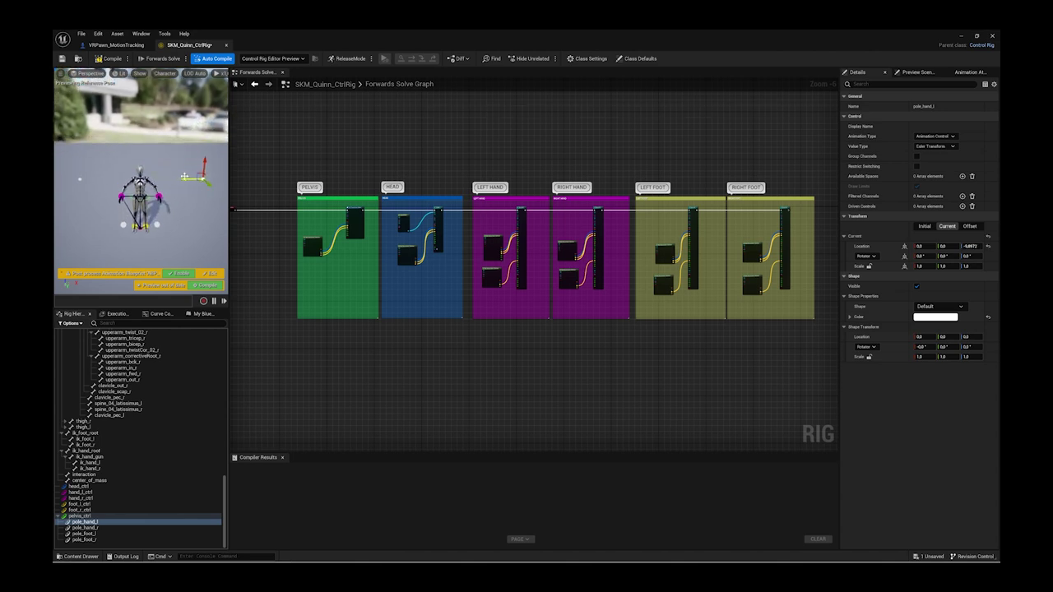
right_click(88, 522)
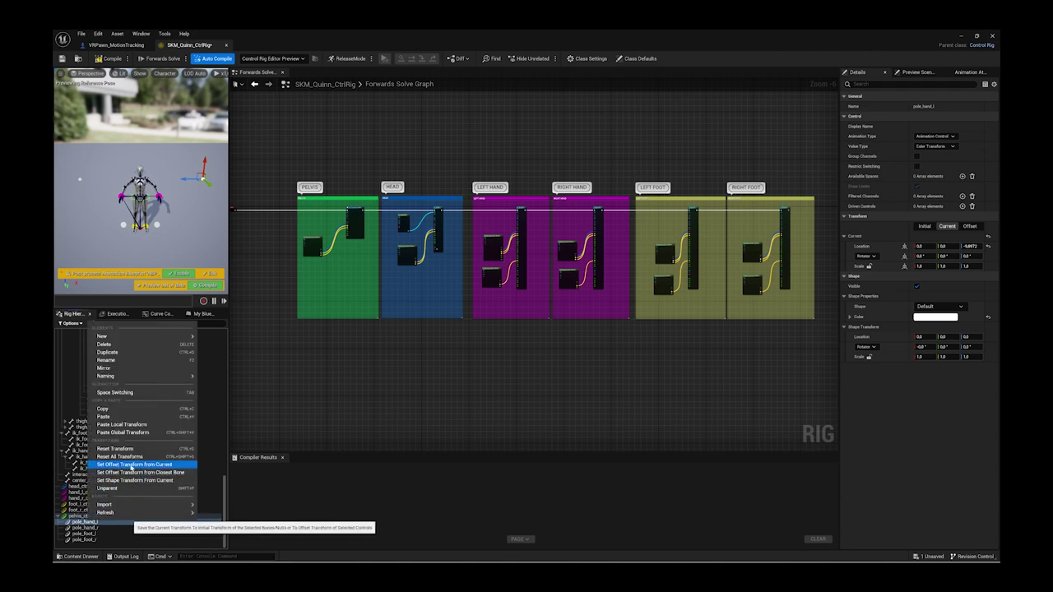
click(120, 467)
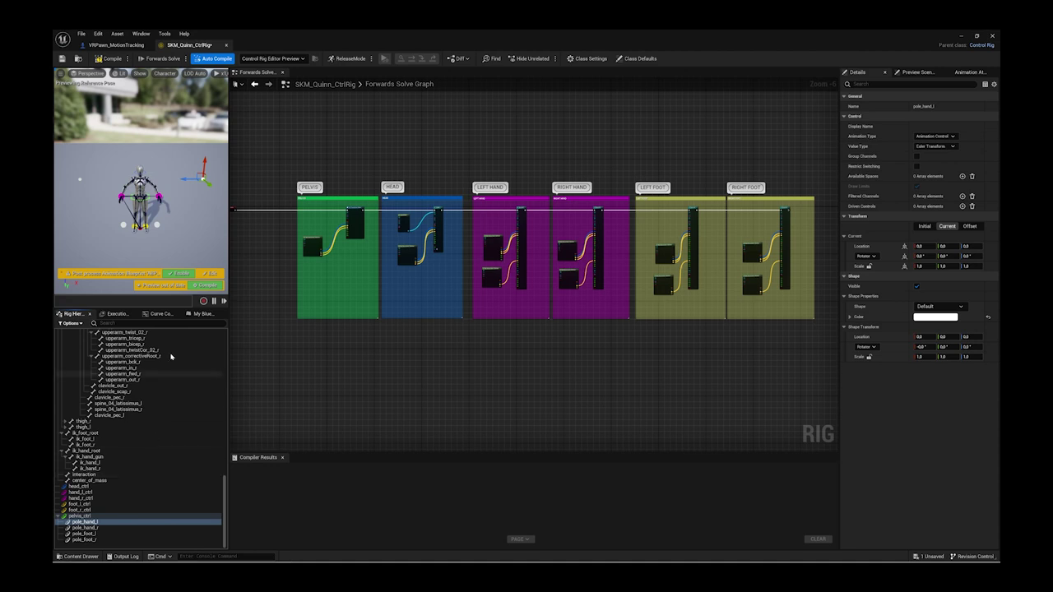
click(111, 58)
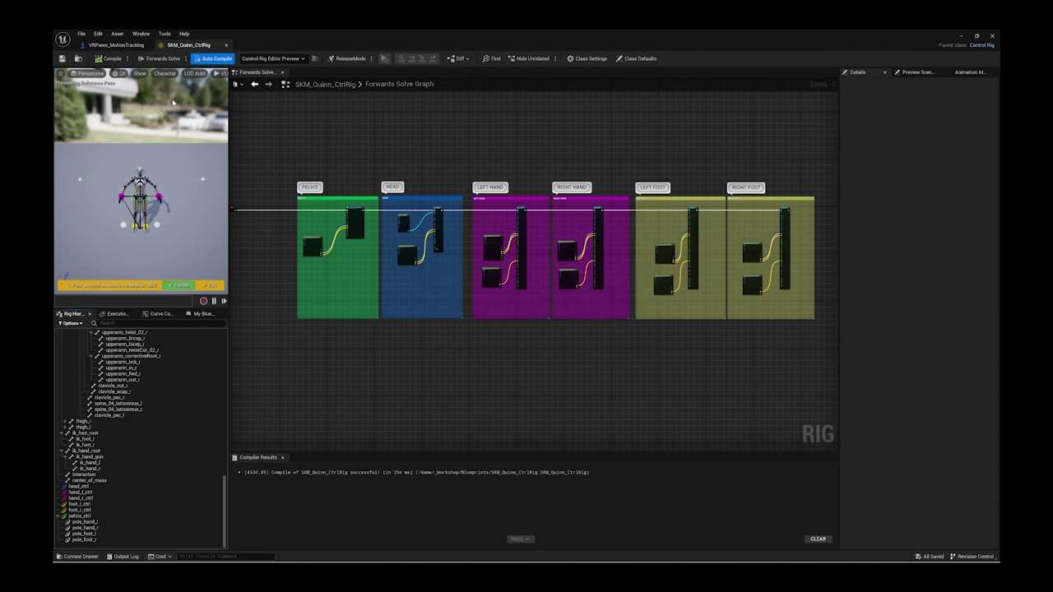
right_drag(277, 294, 311, 287)
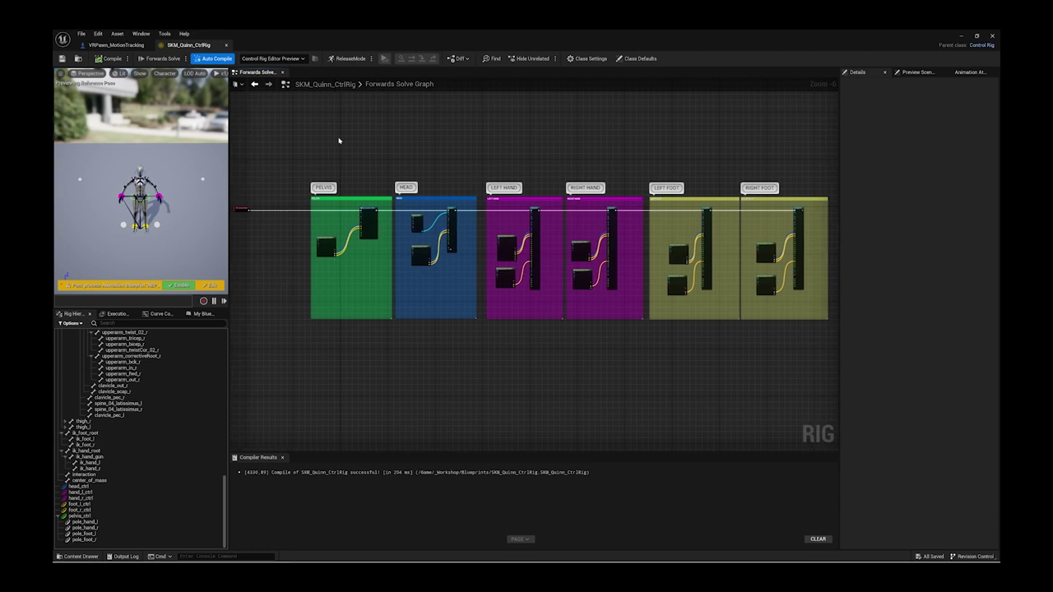